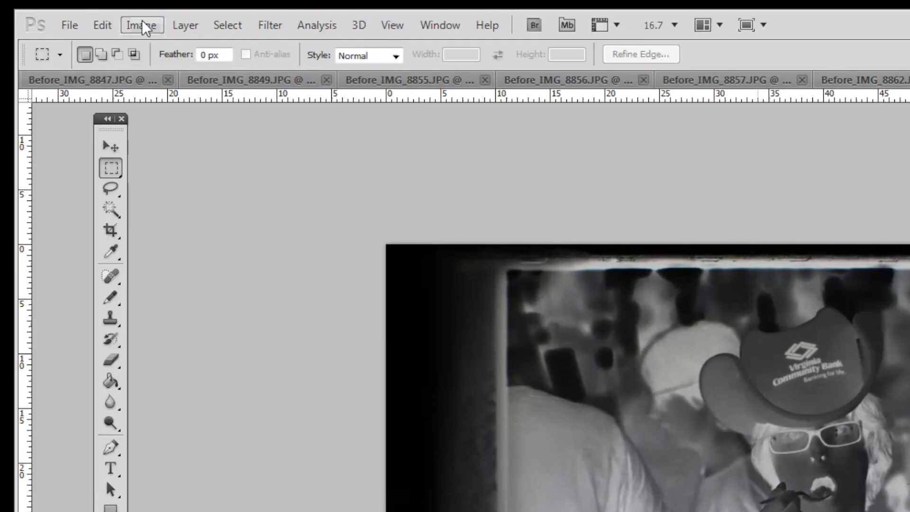
# Convert the negative Before_IMG_8883.JPG to grayscale, discarding its color information, and invert its tones into a positive
pyautogui.click(132, 30)
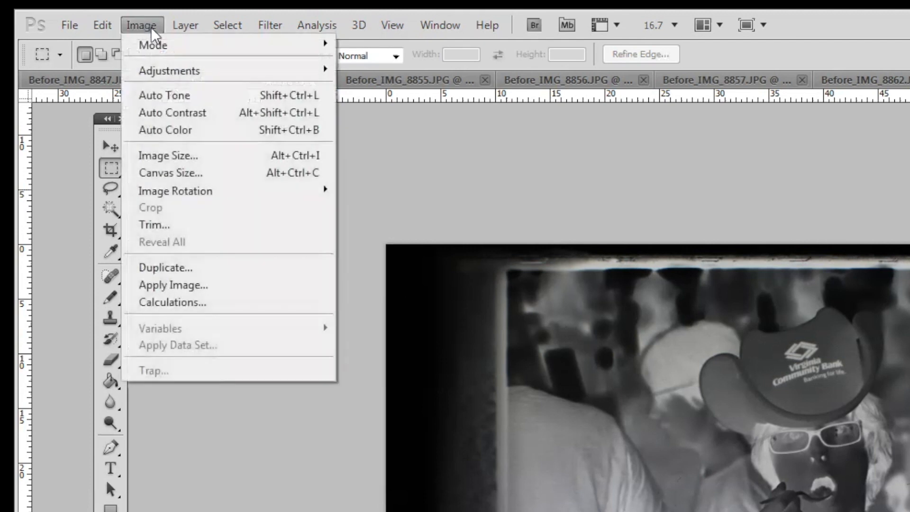
pyautogui.moveTo(152, 47)
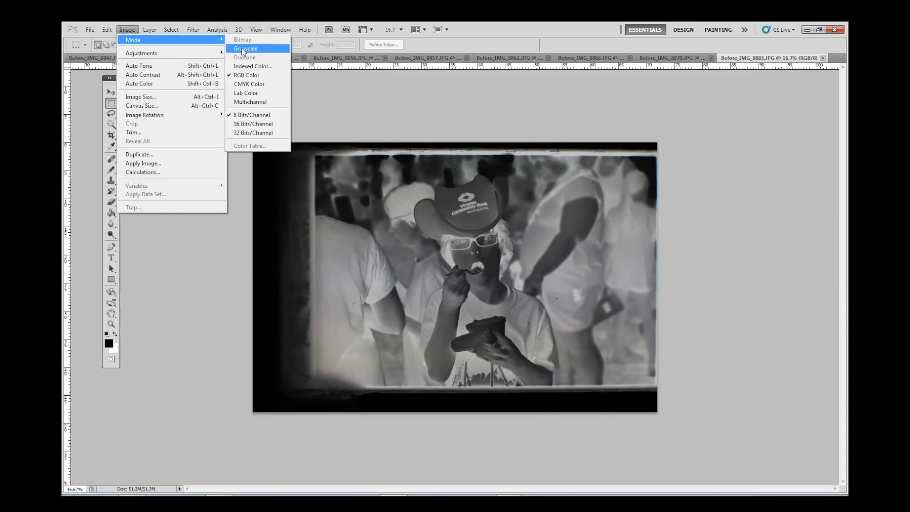
pyautogui.click(244, 48)
pyautogui.click(433, 209)
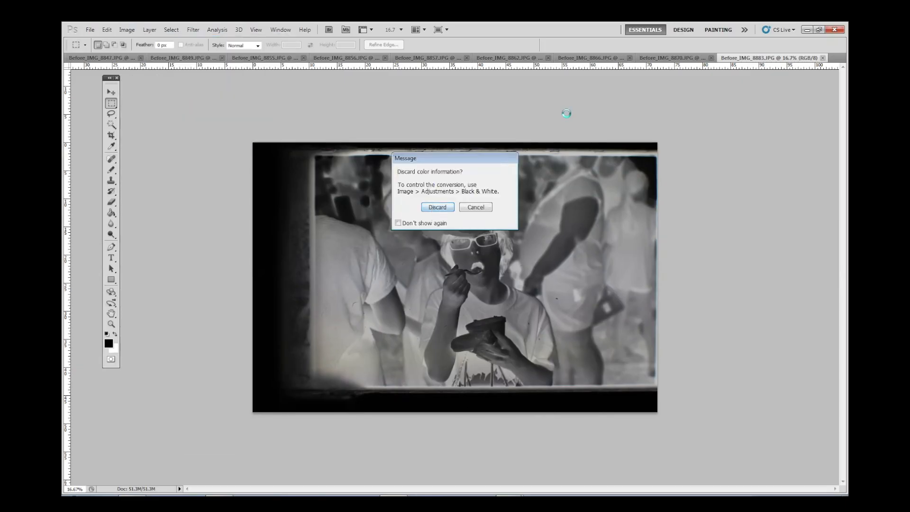
pyautogui.click(126, 30)
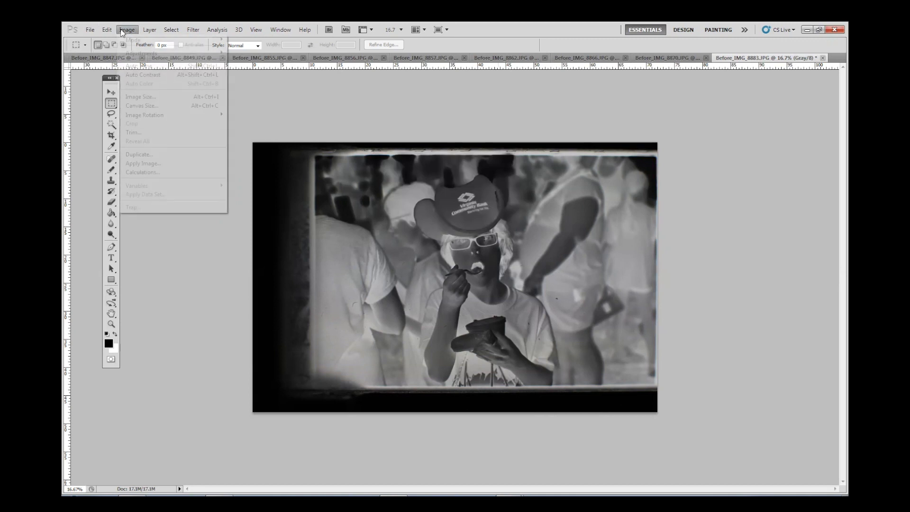
pyautogui.moveTo(157, 53)
pyautogui.click(292, 151)
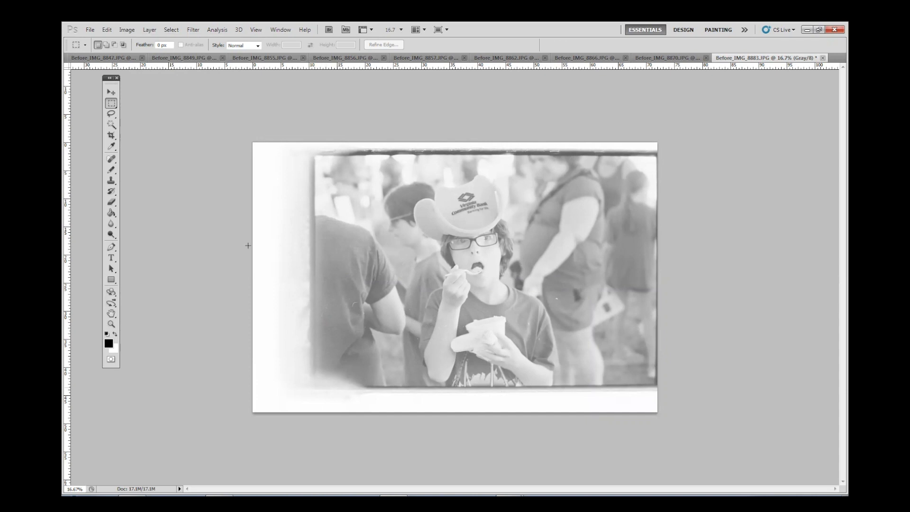
# Crop the image to the exposed frame, cutting off the white film border, and clear the selection
pyautogui.moveTo(655, 388); pyautogui.dragTo(657, 386)
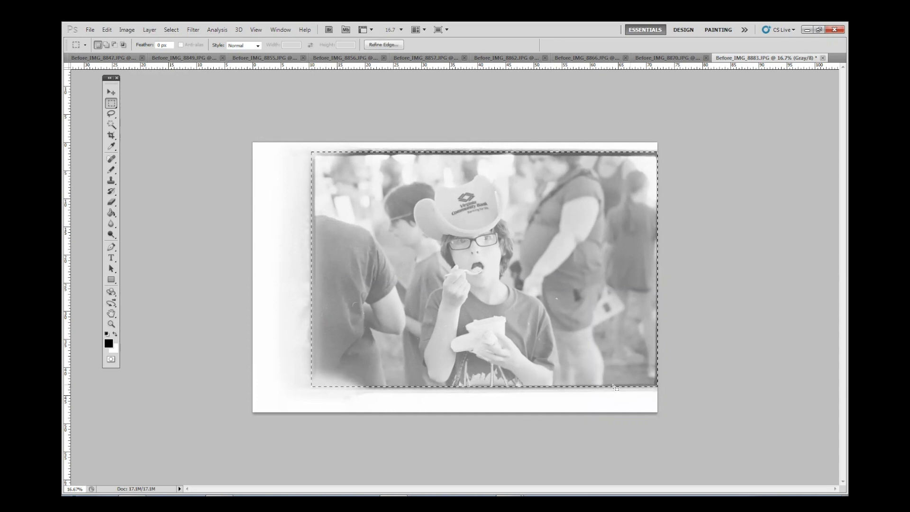
pyautogui.click(125, 31)
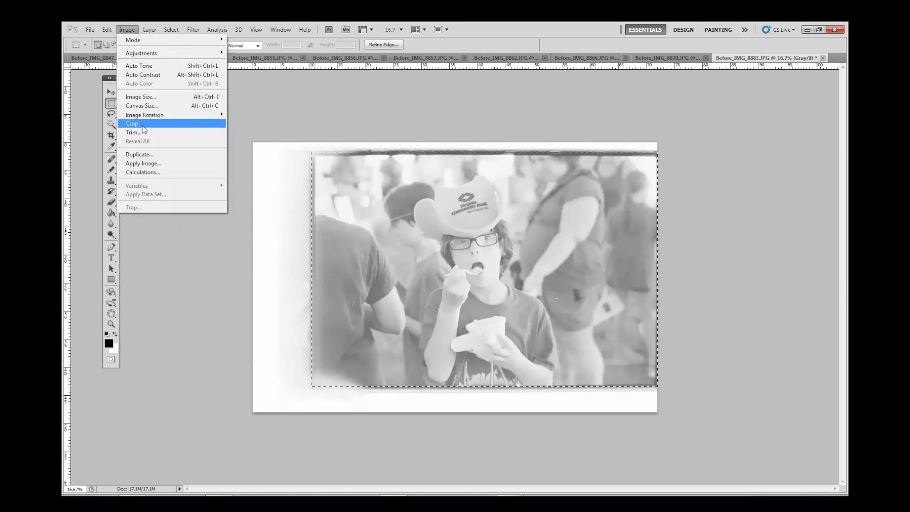
pyautogui.click(142, 124)
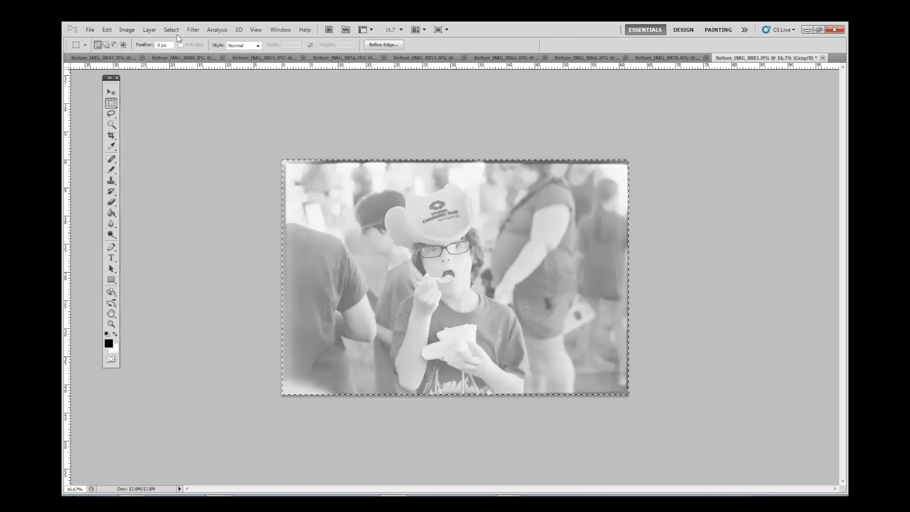
pyautogui.hotkey('ctrl', 'd')
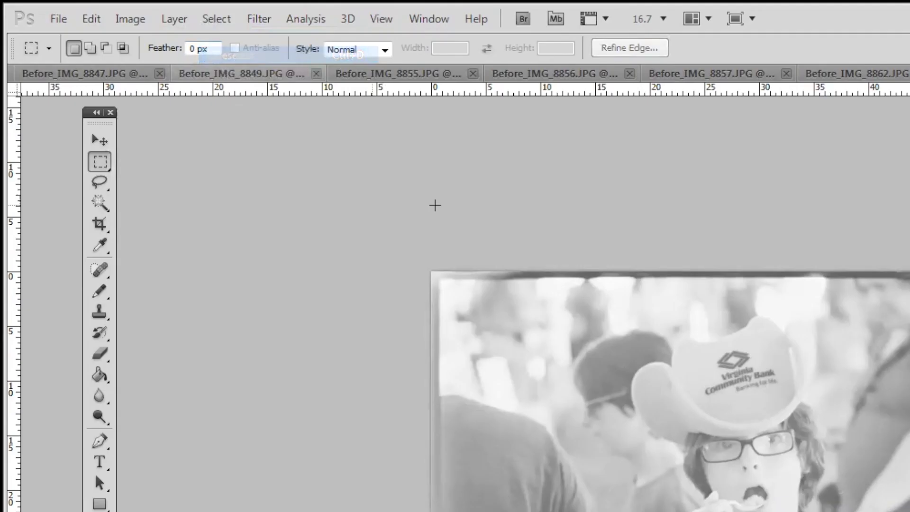
# Darken the washed-out image with a Levels adjustment, setting the black input level to 91
pyautogui.click(124, 18)
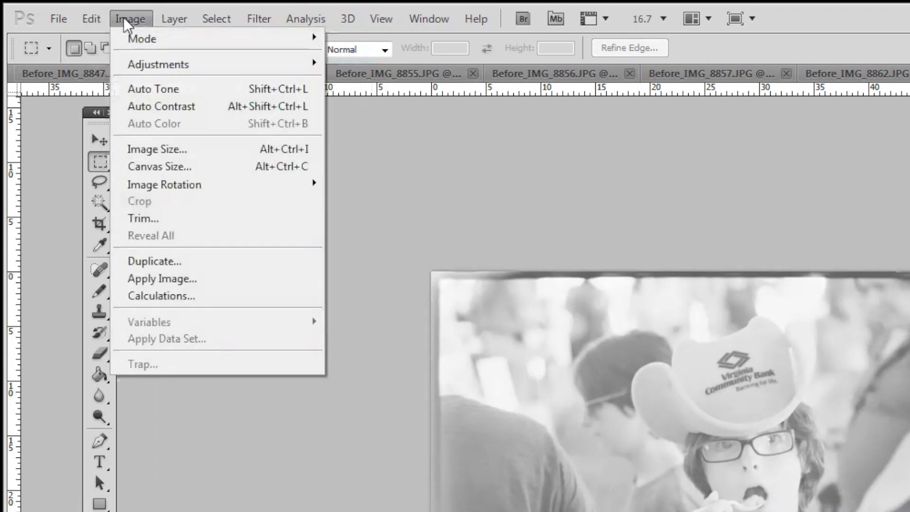
pyautogui.moveTo(134, 65)
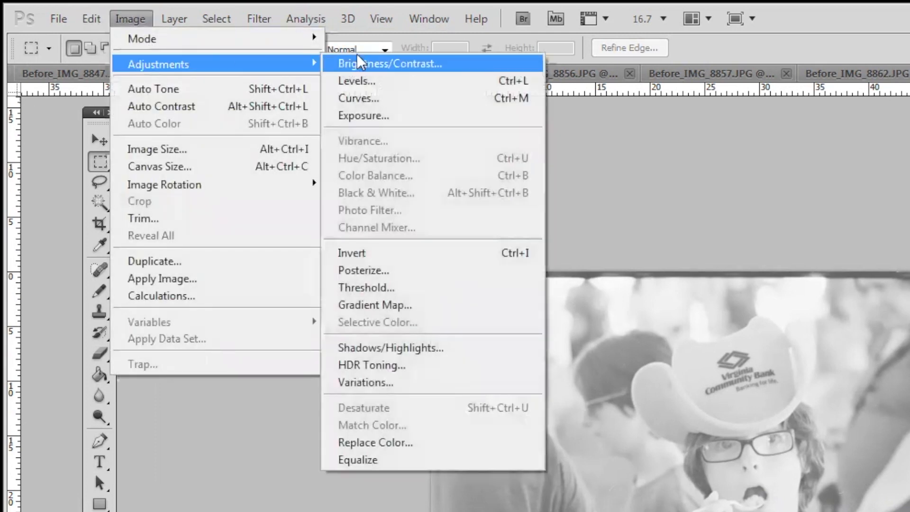
pyautogui.click(364, 84)
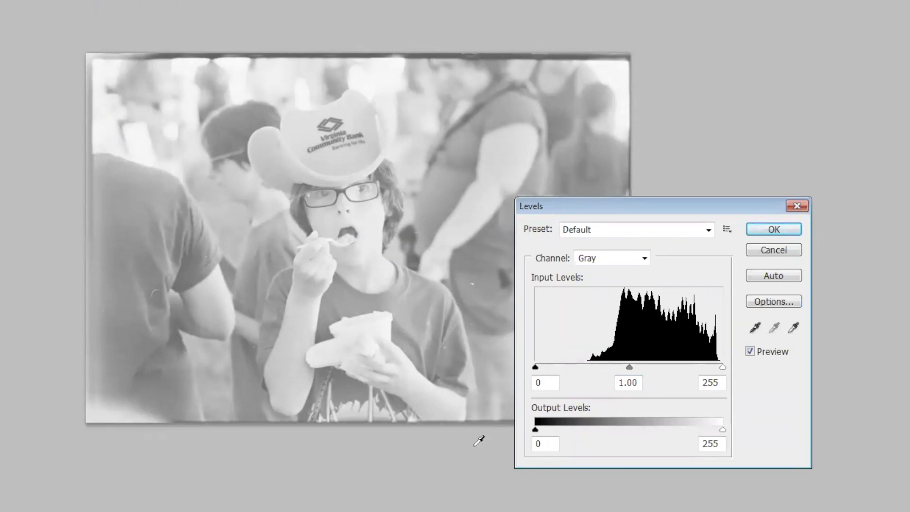
pyautogui.moveTo(536, 367); pyautogui.dragTo(610, 365)
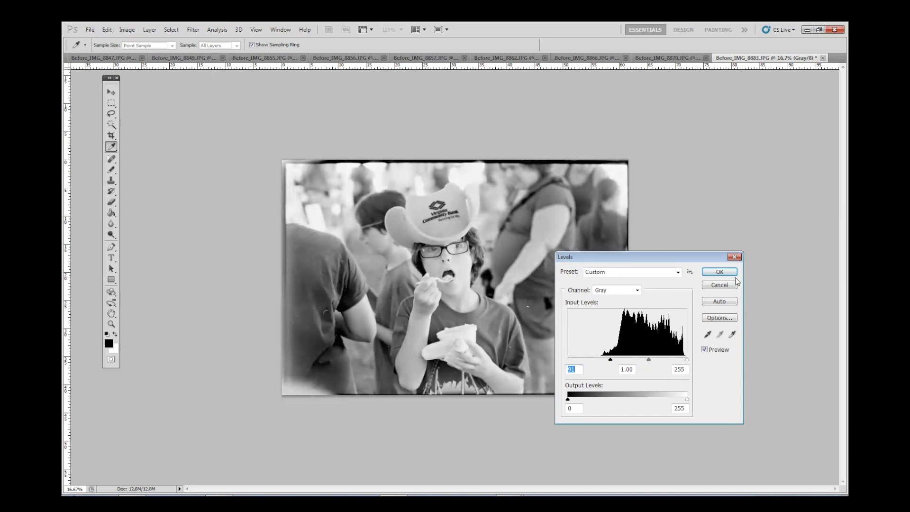
pyautogui.click(727, 273)
pyautogui.press('m')
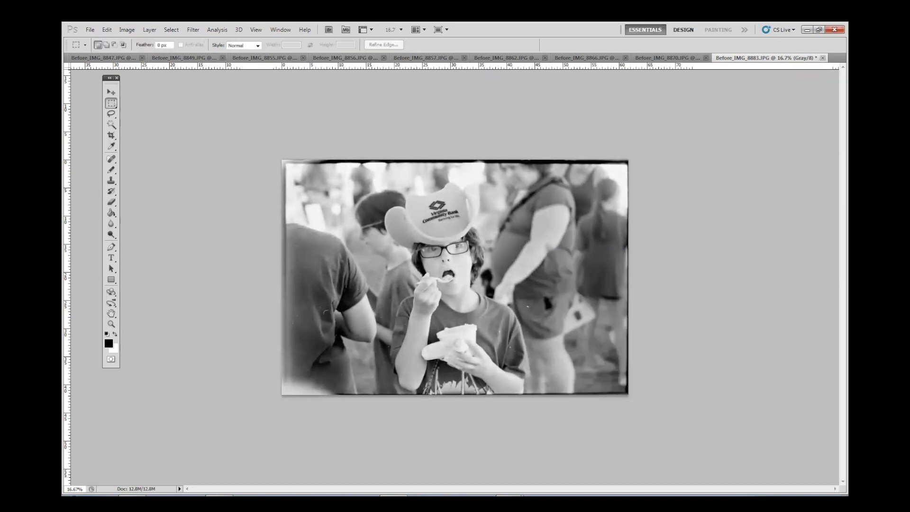
# Invert the grayscale negative of the man in front of the white van
pyautogui.click(126, 29)
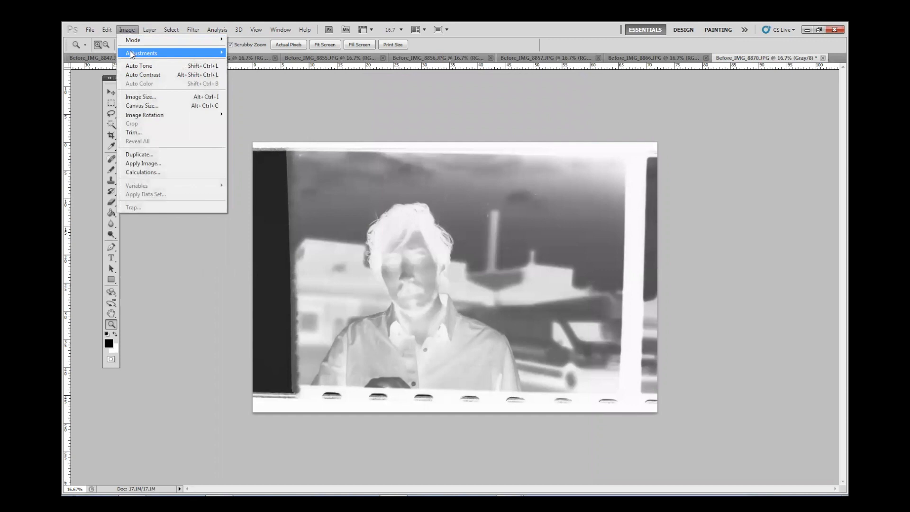
pyautogui.moveTo(142, 52)
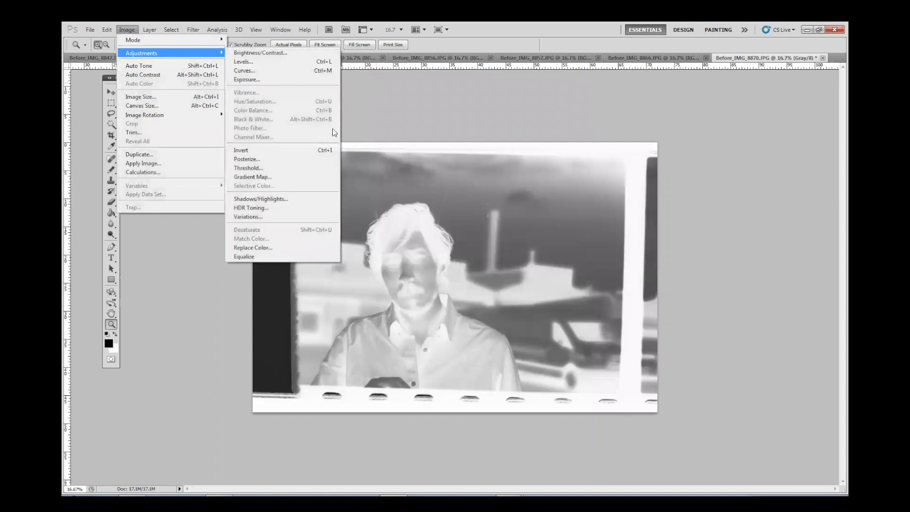
pyautogui.click(302, 151)
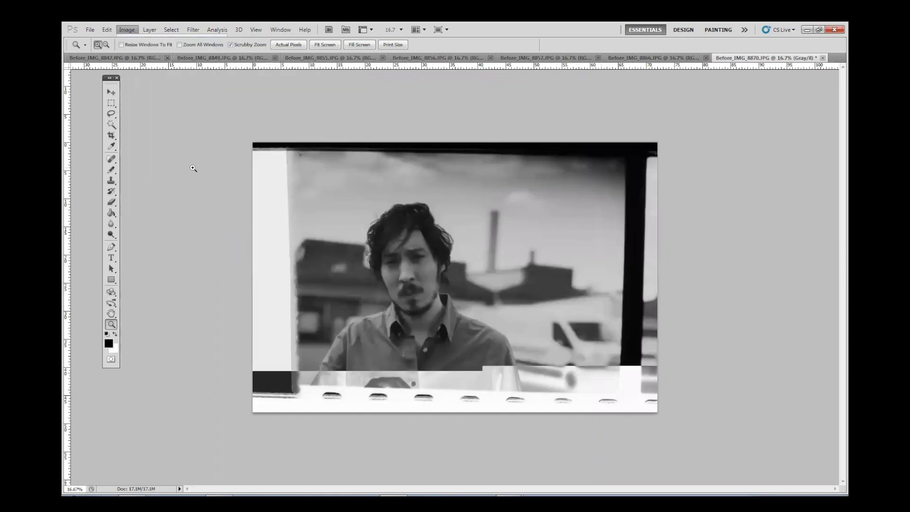
# Crop the portrait closer to its frame, removing the neighboring frame and outer film border, and clear the selection
pyautogui.press('m')
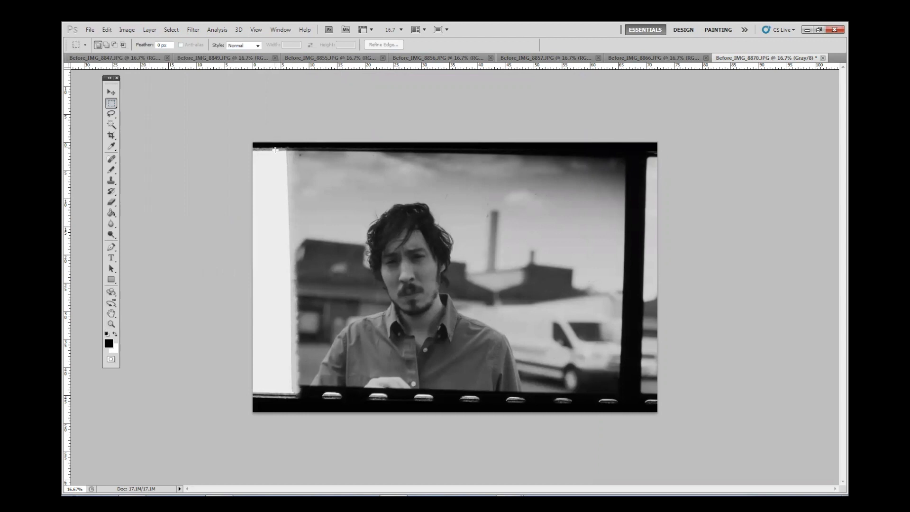
pyautogui.moveTo(622, 389); pyautogui.dragTo(631, 402)
pyautogui.click(171, 29)
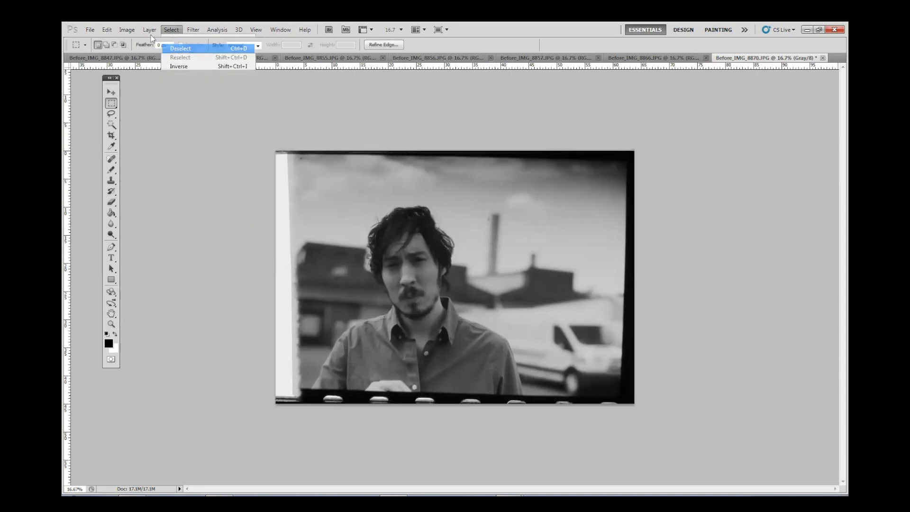
pyautogui.click(151, 38)
# Apply a Levels adjustment to the portrait with the white input level at 191 and the midtones at 1.37
pyautogui.click(124, 30)
pyautogui.moveTo(141, 53)
pyautogui.click(283, 64)
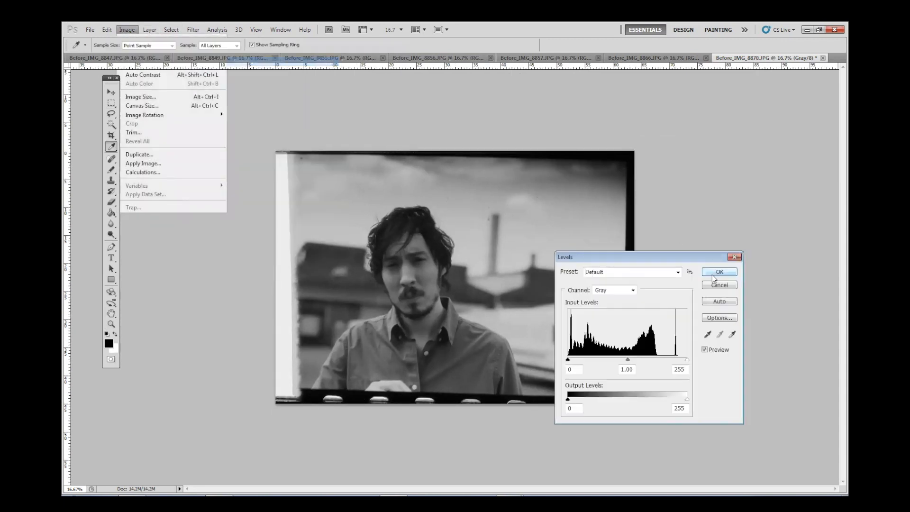
pyautogui.moveTo(687, 363); pyautogui.dragTo(657, 361)
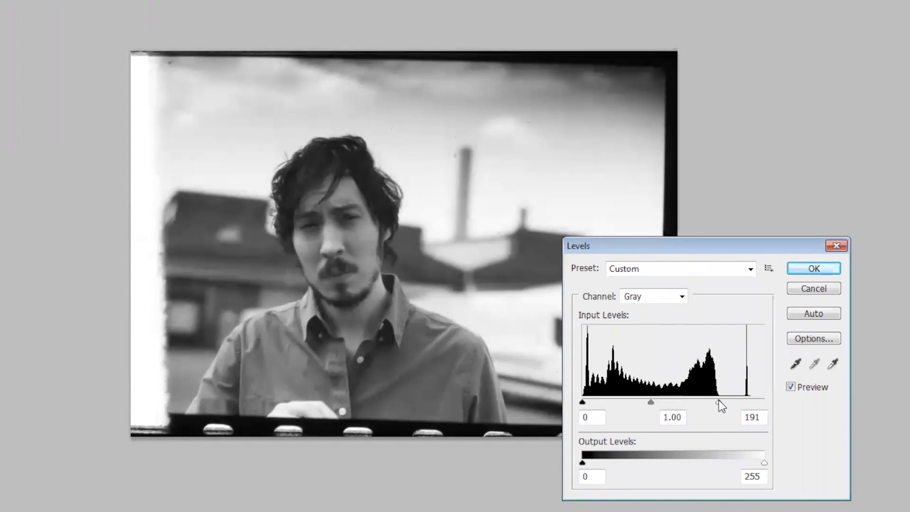
pyautogui.click(718, 402)
pyautogui.moveTo(650, 402); pyautogui.dragTo(636, 403)
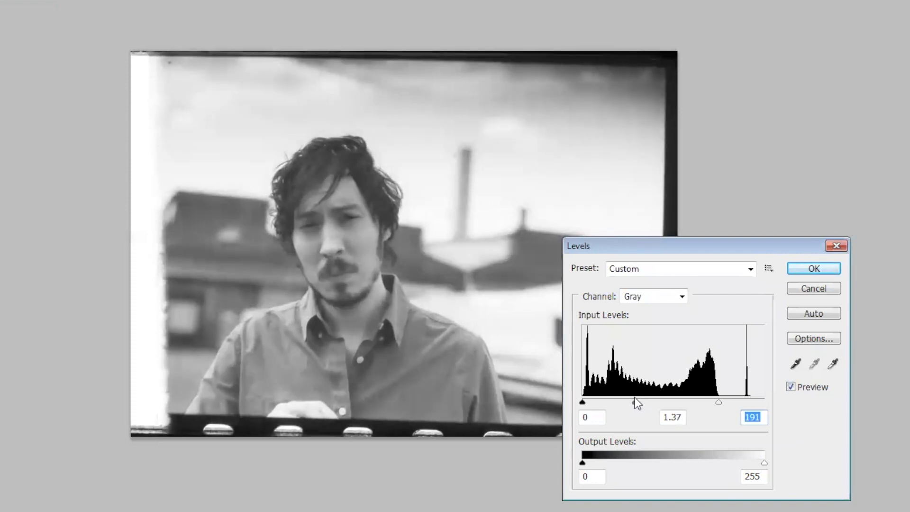
pyautogui.click(799, 264)
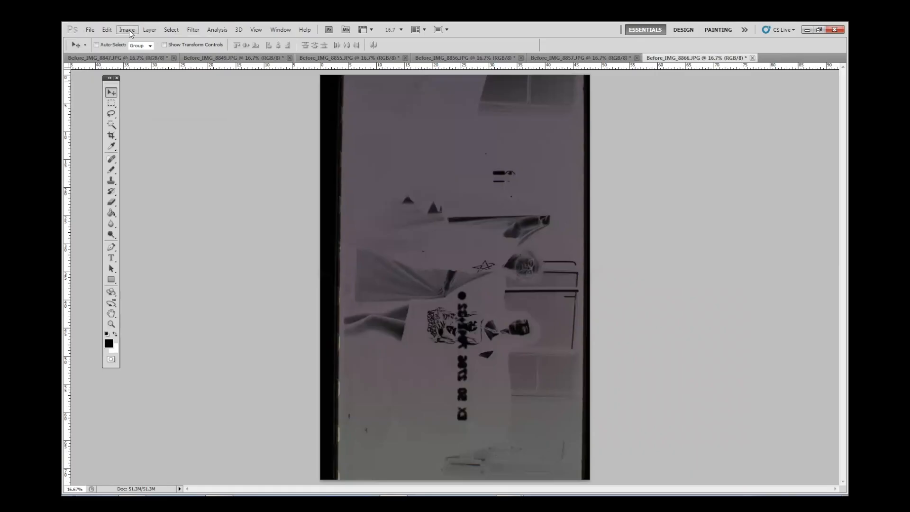
# Flip the canvas of Before_IMG_8866.JPG horizontally and rotate the image 90° clockwise so the two people stand upright
pyautogui.click(127, 30)
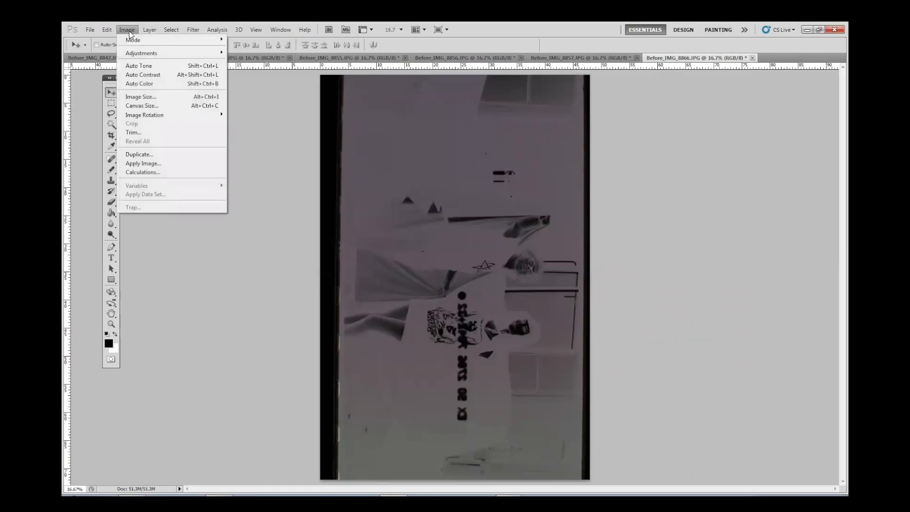
pyautogui.moveTo(199, 115)
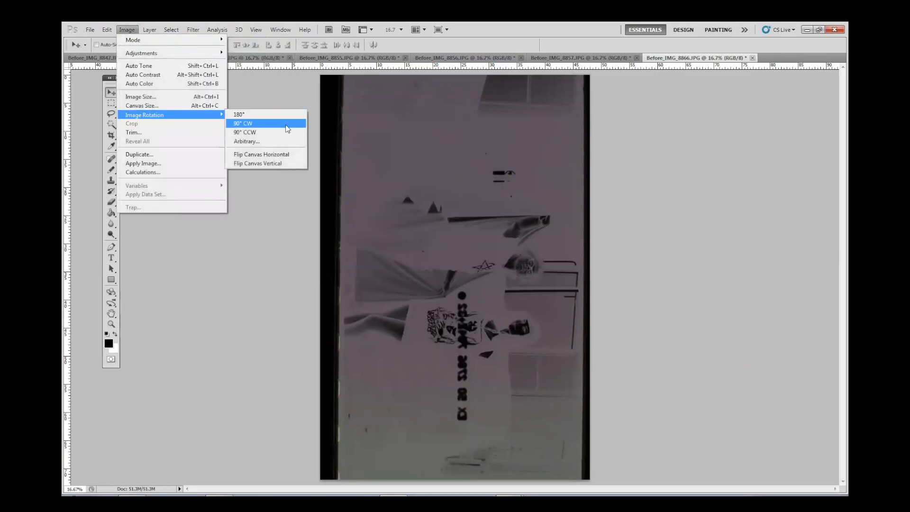
pyautogui.click(283, 154)
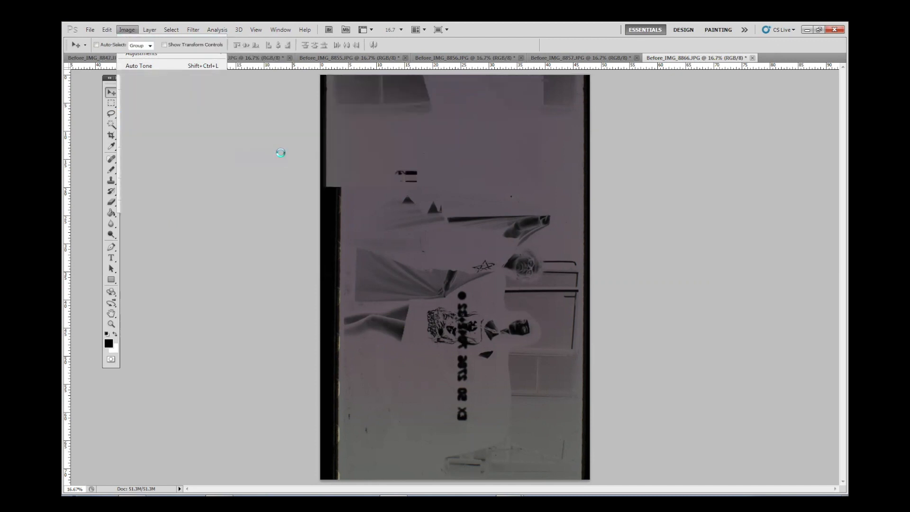
pyautogui.click(107, 30)
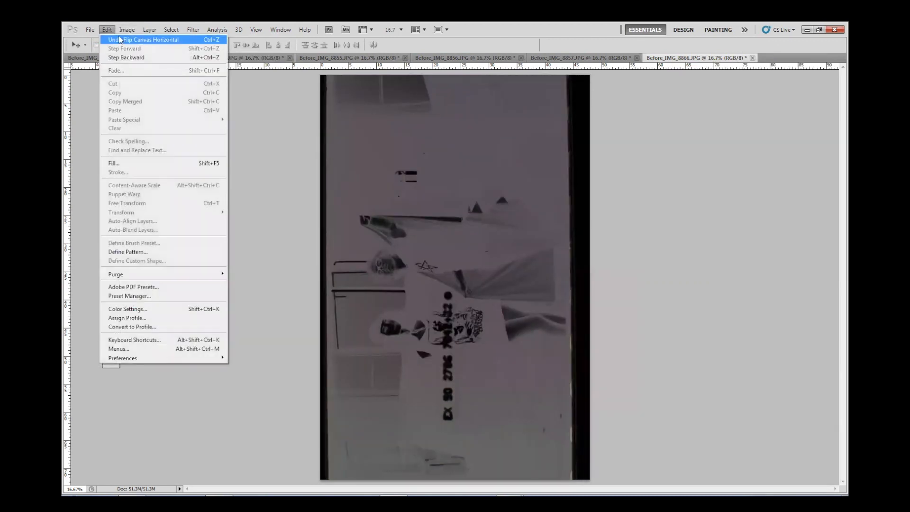
pyautogui.moveTo(199, 115)
pyautogui.click(243, 126)
# Convert the rotated negative of the two people to grayscale, discarding its color information, and invert its tones
pyautogui.click(127, 29)
pyautogui.moveTo(132, 44)
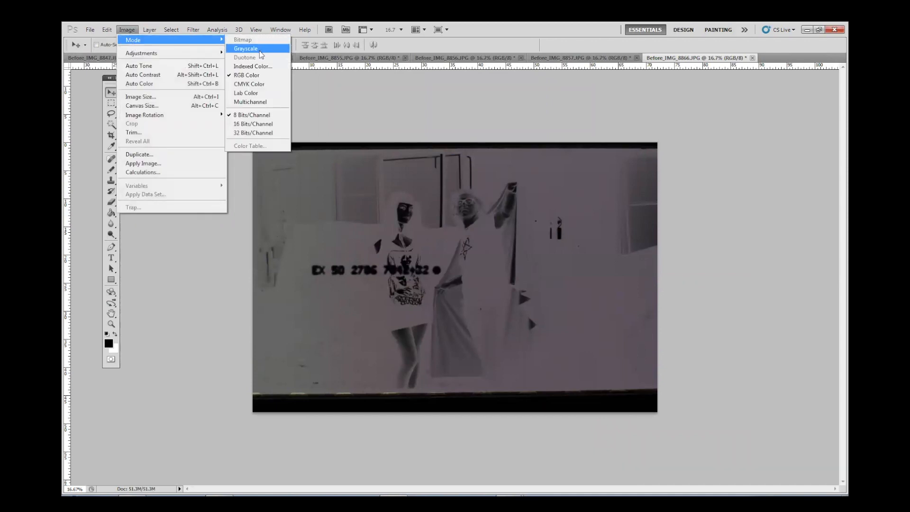
pyautogui.click(260, 49)
pyautogui.press('Return')
pyautogui.click(127, 30)
pyautogui.moveTo(95, 51)
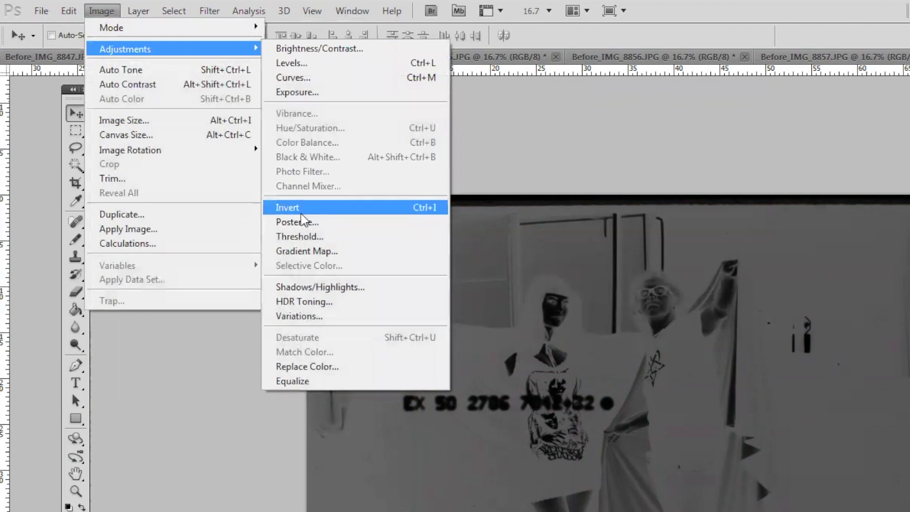
pyautogui.click(301, 212)
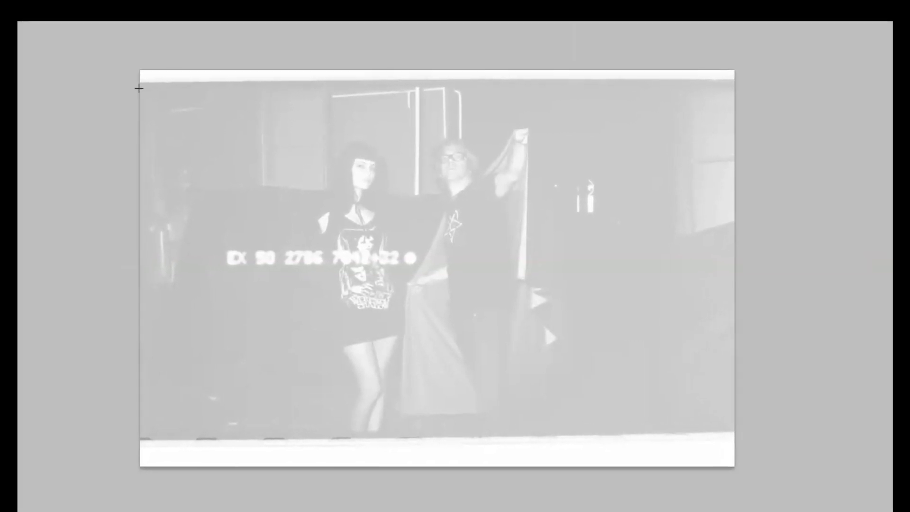
# Crop the photo of the two people to the exposed frame, removing the white strips along both long edges
pyautogui.moveTo(141, 84); pyautogui.dragTo(777, 437)
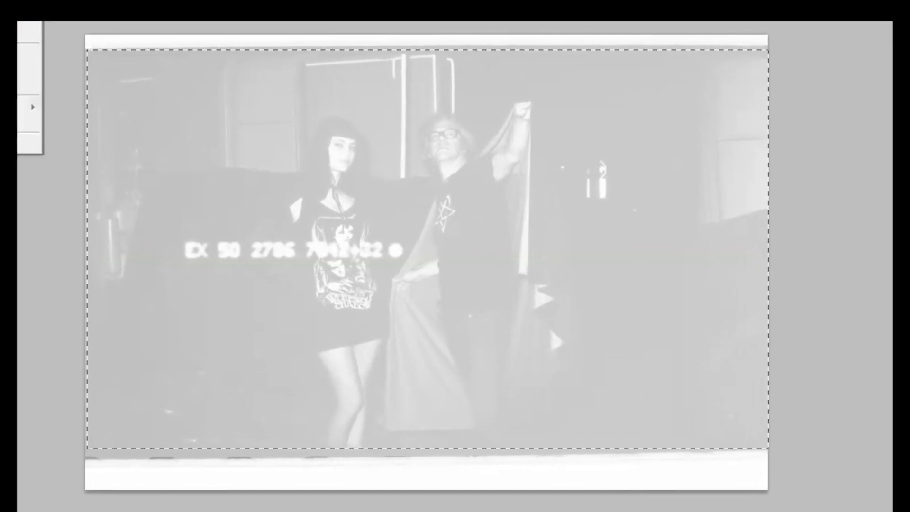
pyautogui.click(9, 3)
pyautogui.click(10, 1)
pyautogui.click(14, 2)
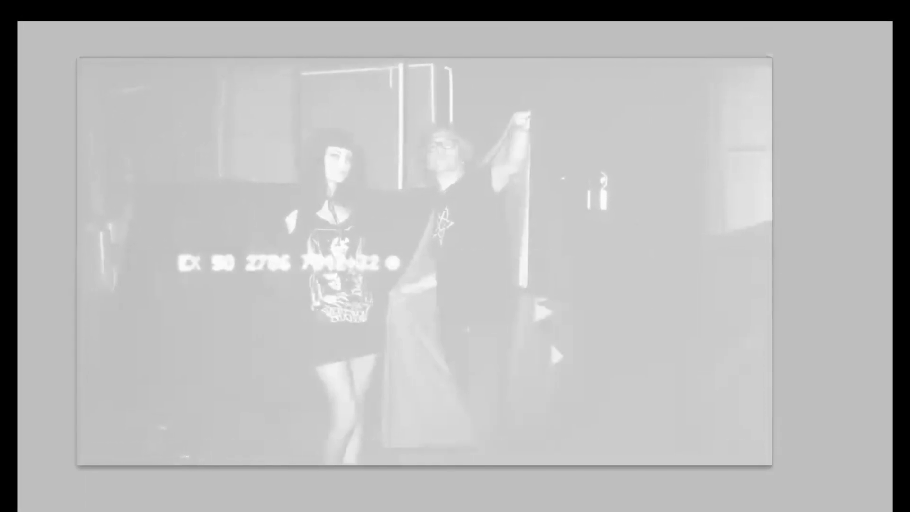
# Bring contrast back to the pale photo with a Levels adjustment, setting the black input level to 171
pyautogui.click(127, 30)
pyautogui.moveTo(190, 53)
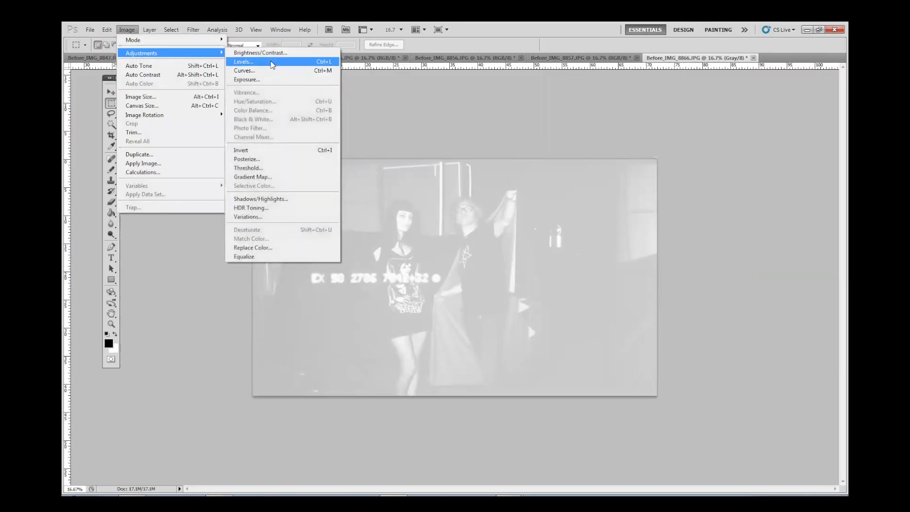
pyautogui.click(273, 65)
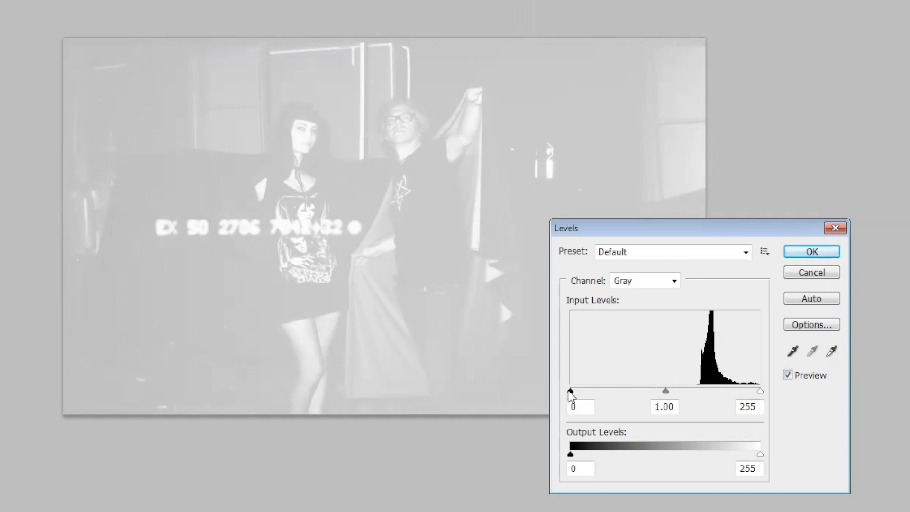
pyautogui.moveTo(571, 390); pyautogui.dragTo(583, 391)
pyautogui.moveTo(605, 387); pyautogui.dragTo(693, 393)
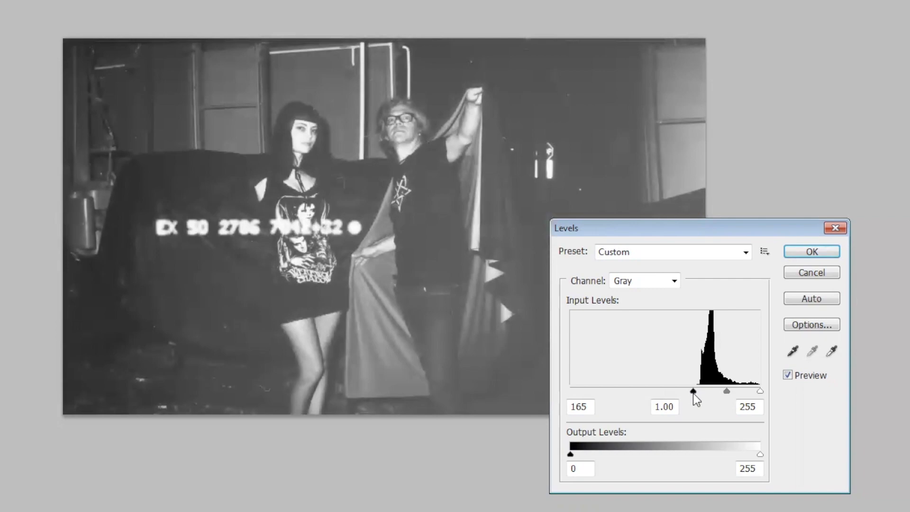
pyautogui.press('Up')
pyautogui.press('Up')
pyautogui.press('Up')
pyautogui.press('Up')
pyautogui.press('Up')
pyautogui.press('Up')
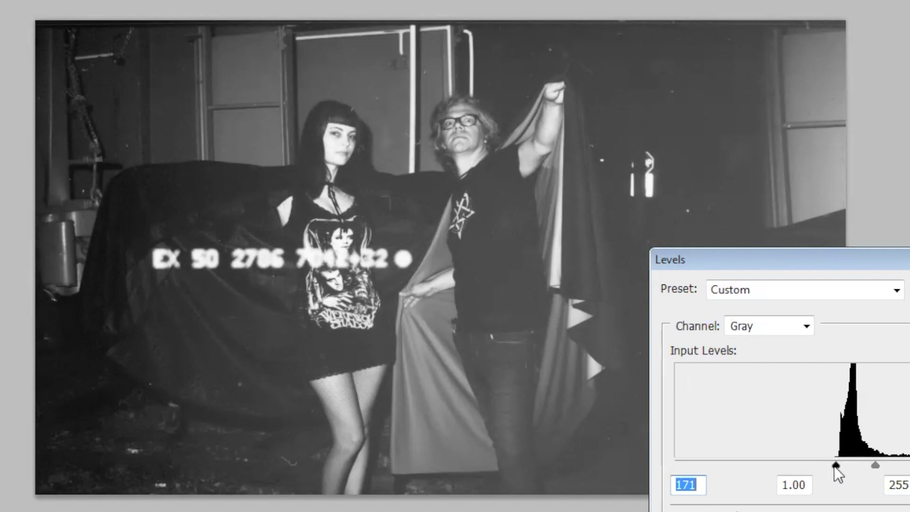
pyautogui.moveTo(832, 462)
pyautogui.mouseDown()
pyautogui.moveTo(843, 470)
pyautogui.moveTo(835, 473)
pyautogui.mouseUp()
pyautogui.press('Return')
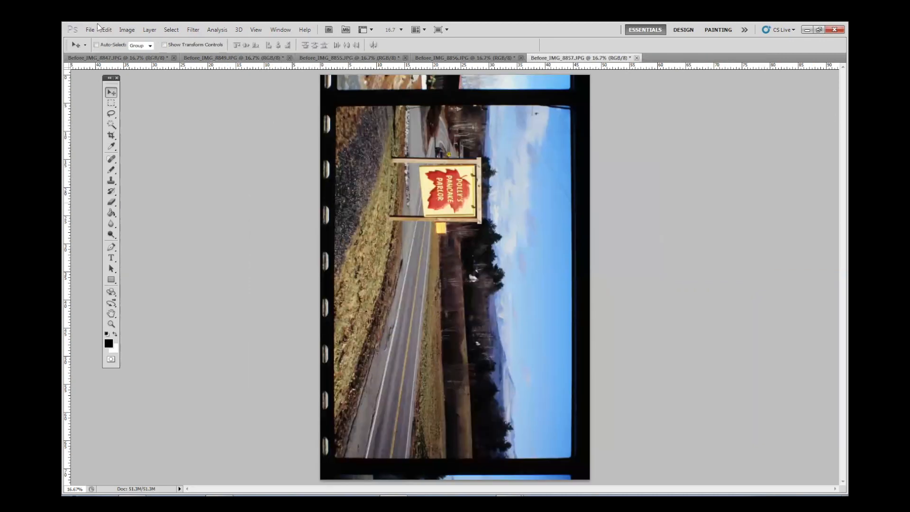
pyautogui.click(126, 29)
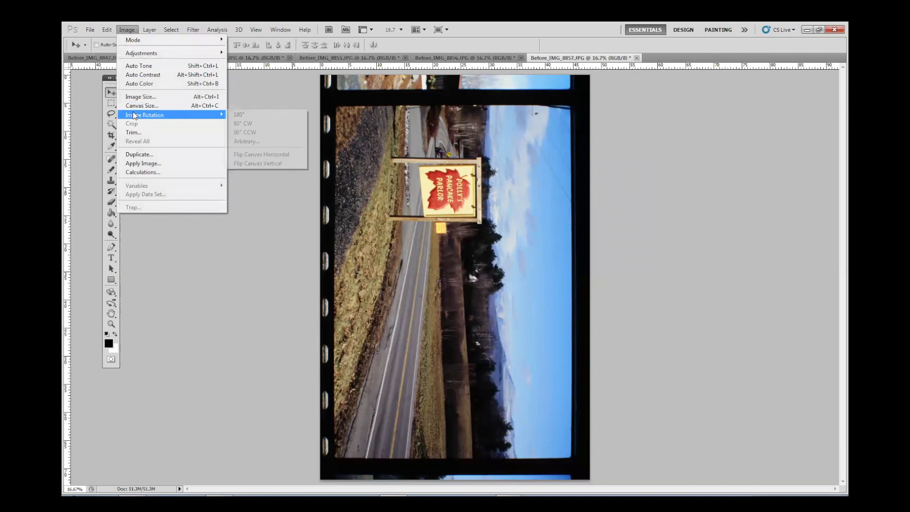
pyautogui.click(199, 104)
pyautogui.click(528, 159)
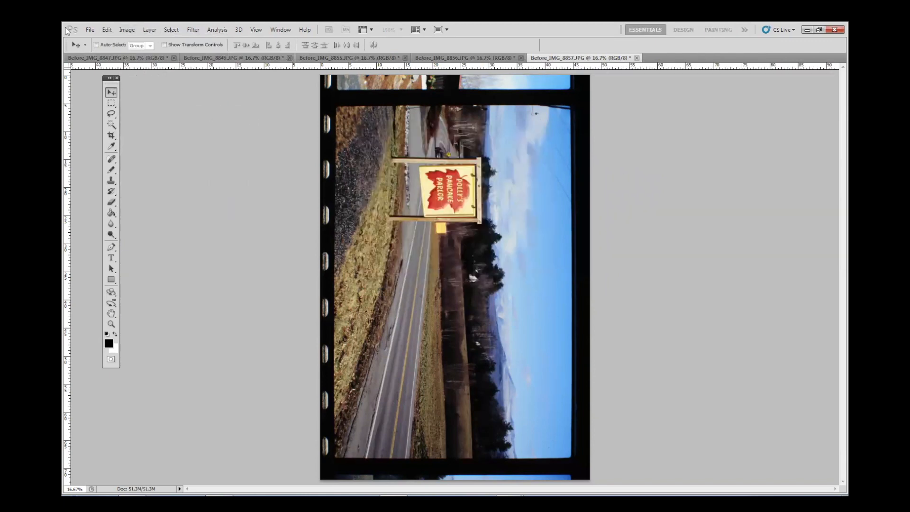